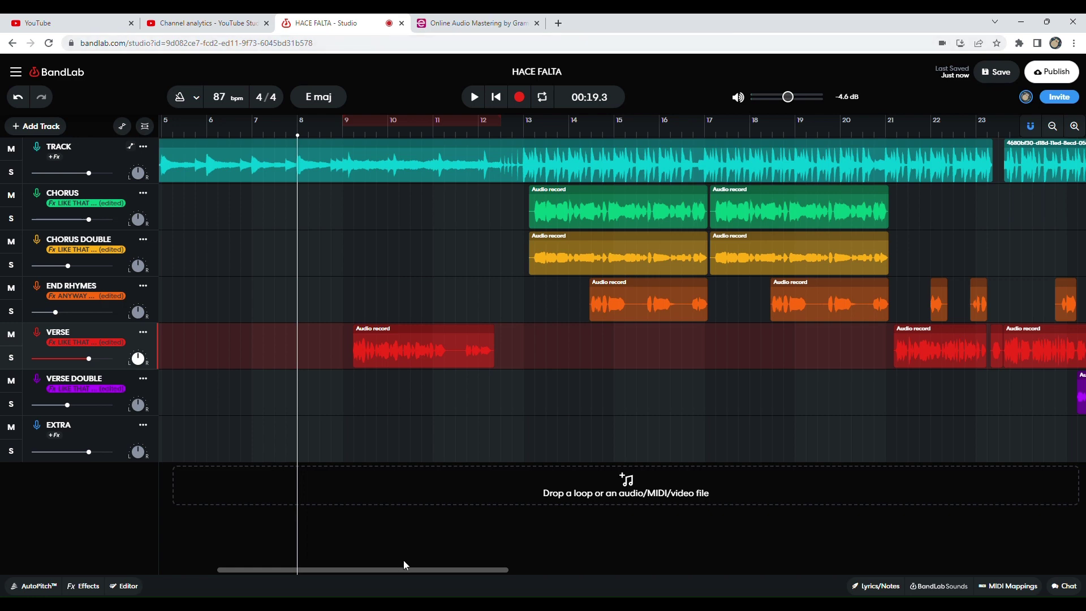
Scroll the HACE FALTA timeline so all seven tracks sit in view
drag(382, 568, 351, 526)
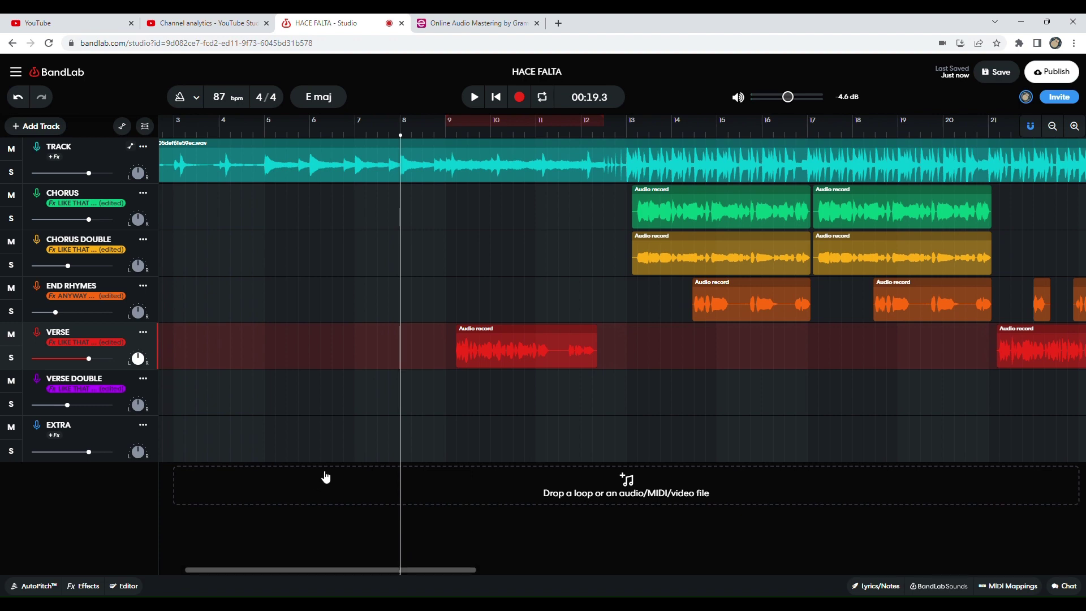
drag(308, 568, 367, 483)
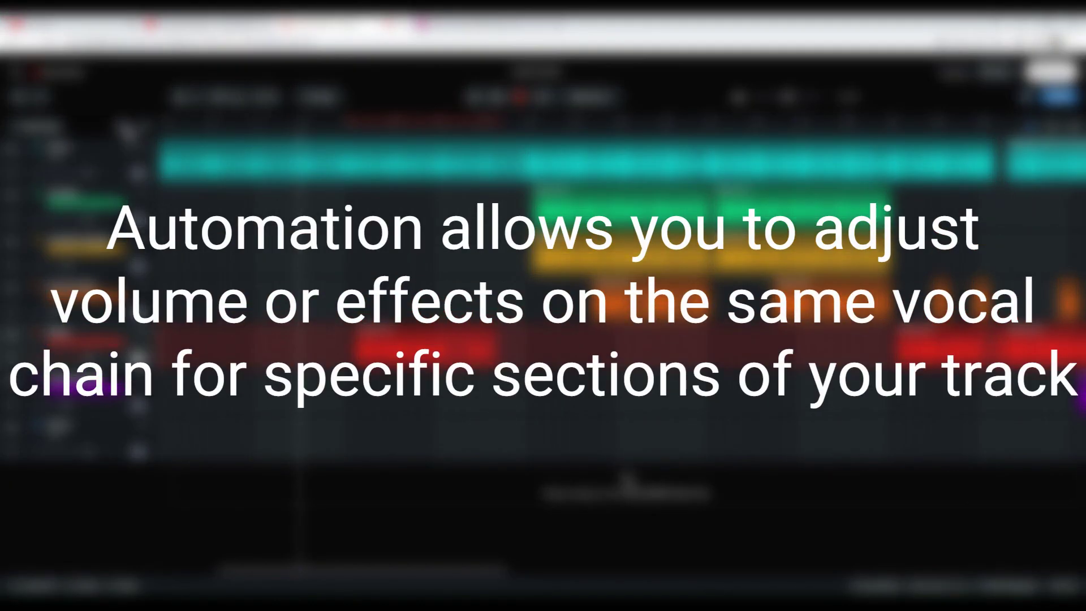
Show automation lanes on all tracks, loop bars 9–12 and play it from bar 9
click(122, 126)
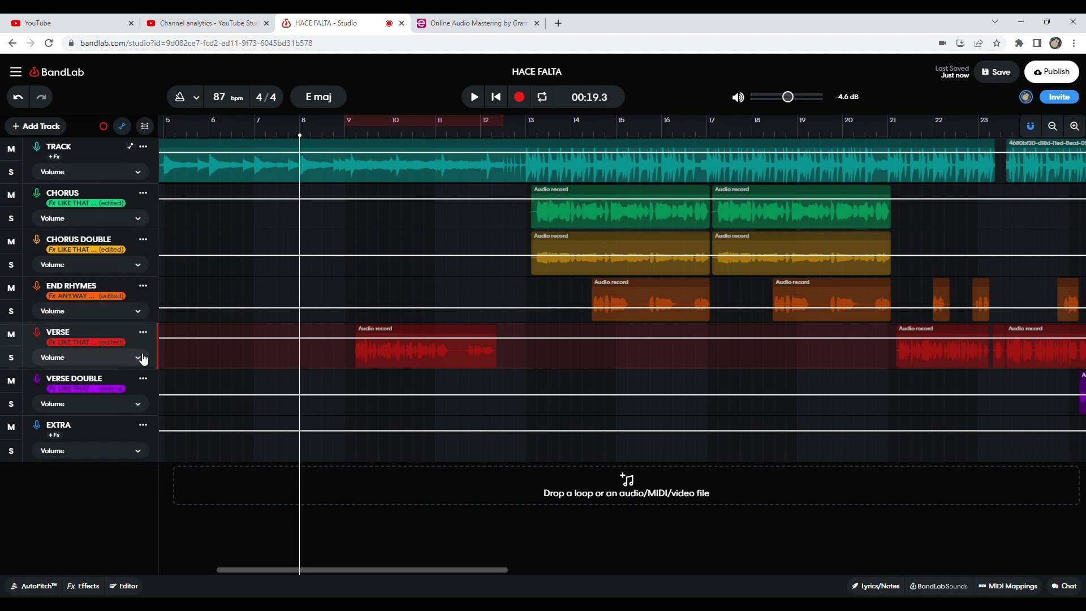
click(341, 132)
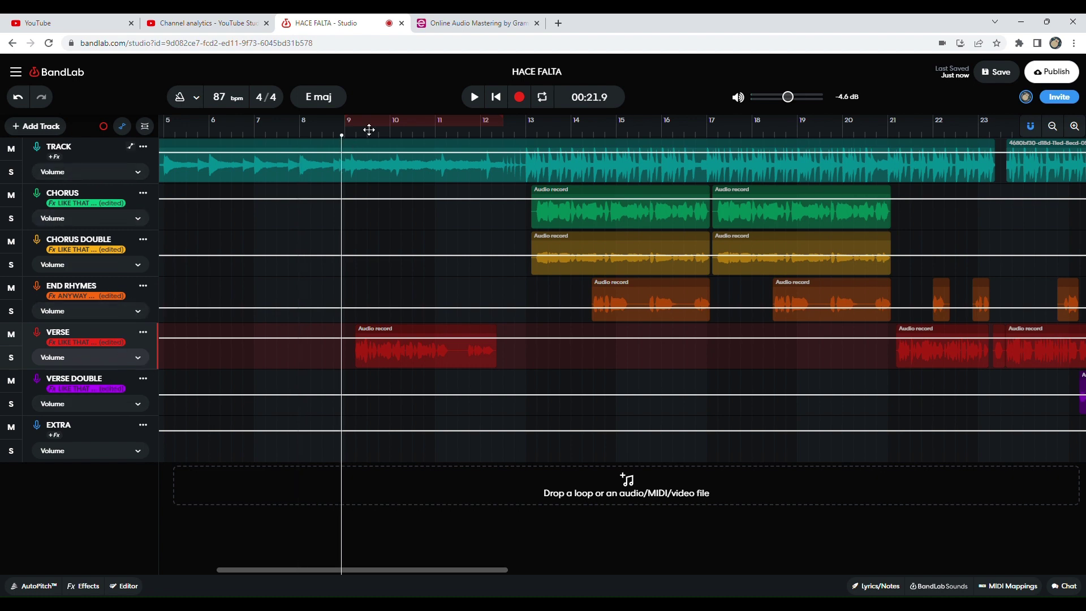
click(368, 126)
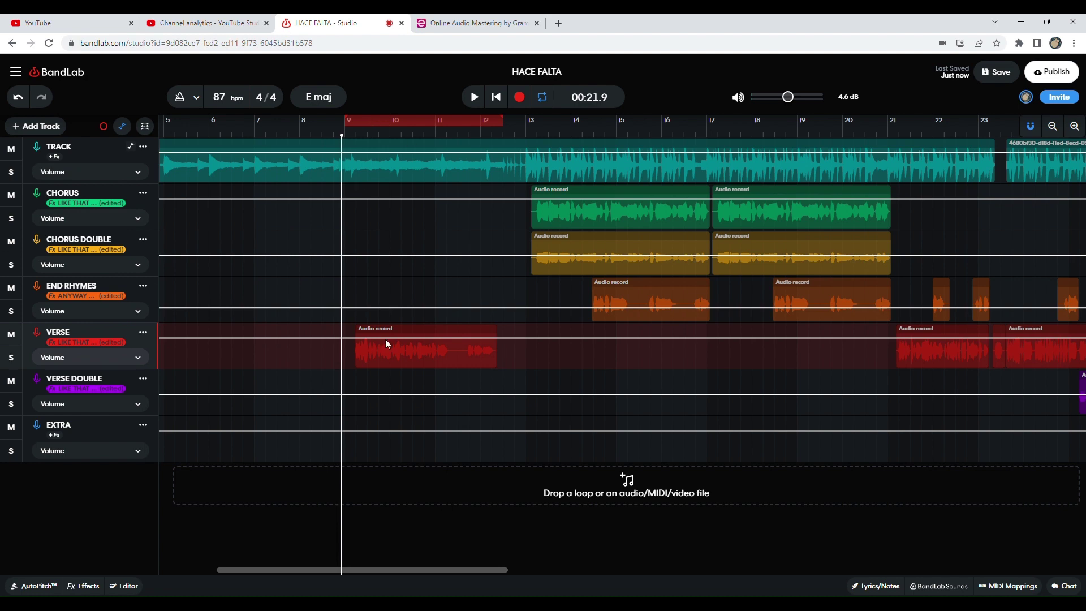
key(space)
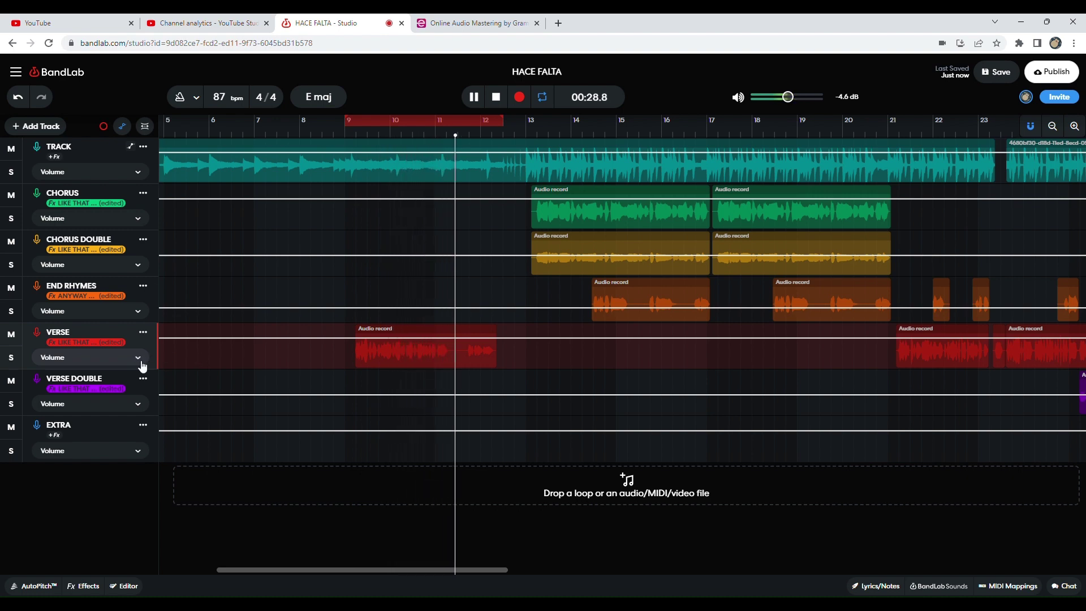
key(space)
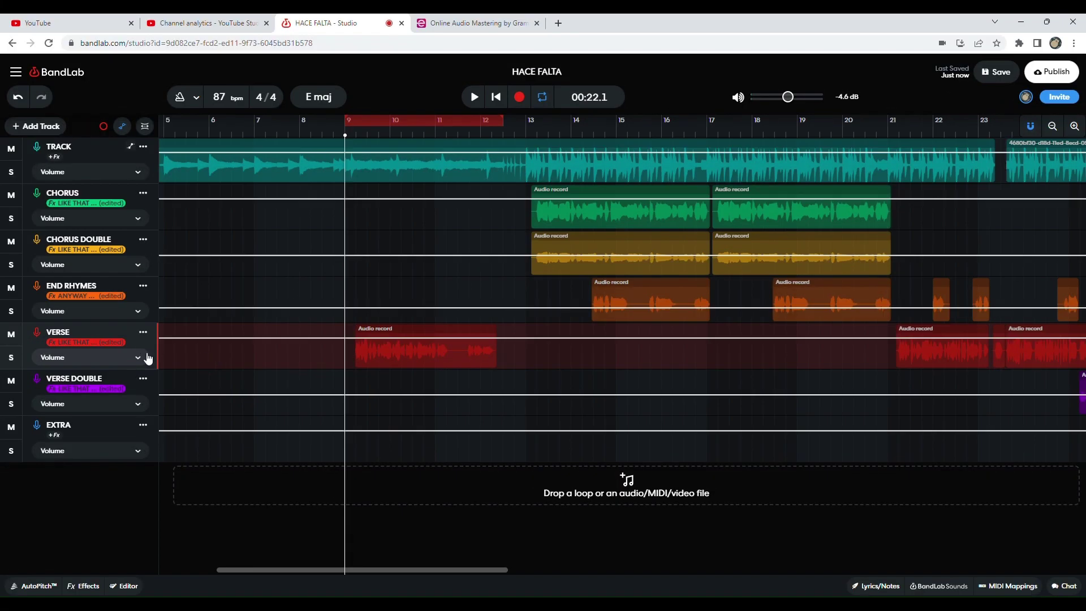
Add two VERSE volume automation points near bar 12, dipping to -2.6 dB
scroll(306, 371, right, 2)
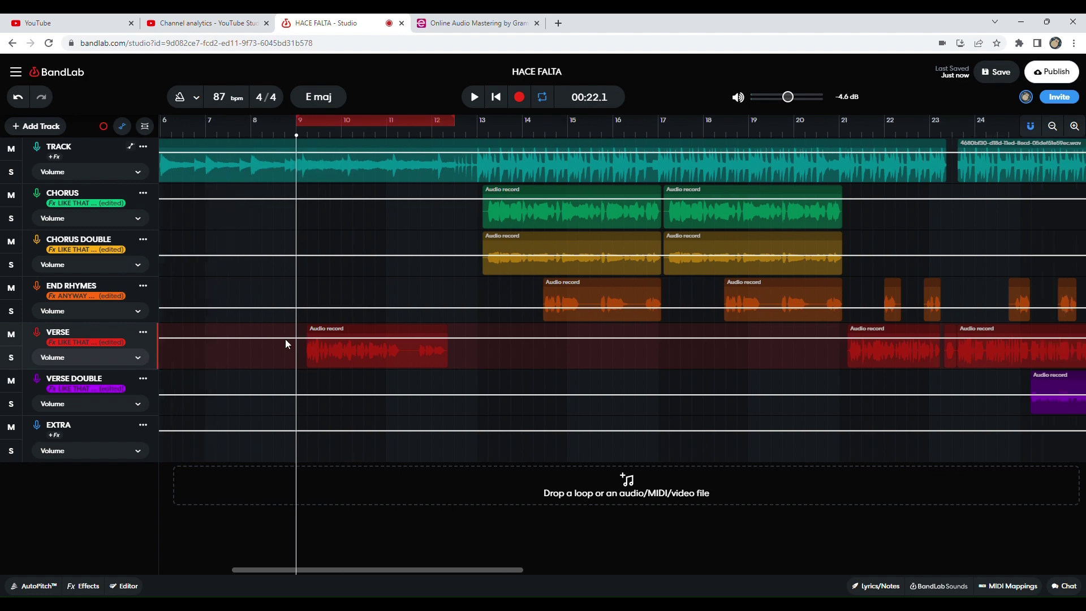
click(454, 338)
click(466, 338)
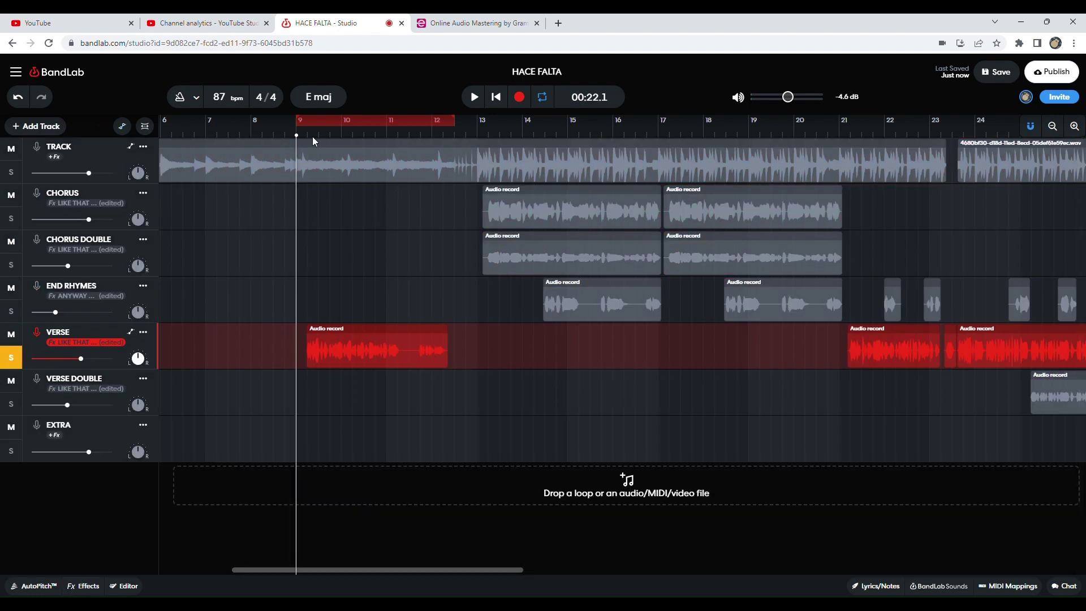
Move the playhead past bar 9, show all automation lanes, and open VERSE's parameter list
click(306, 135)
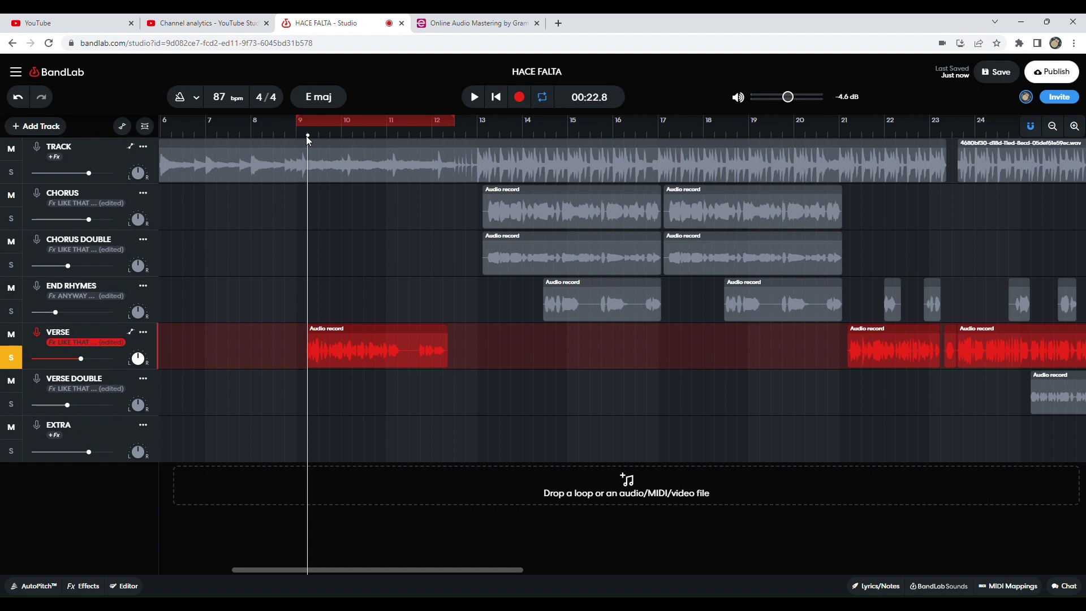
click(122, 125)
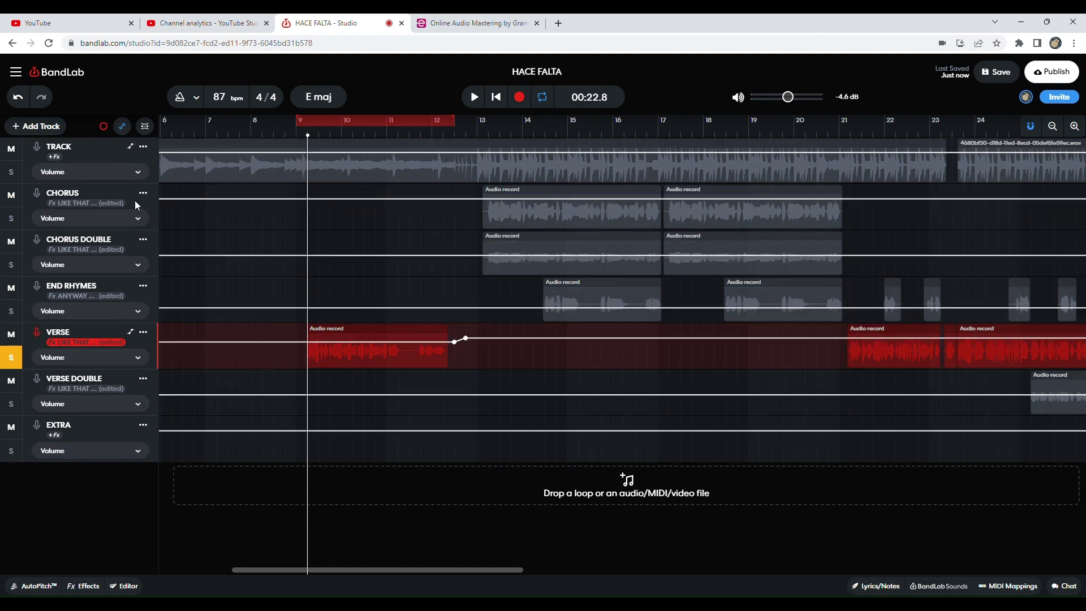
click(116, 358)
click(150, 355)
click(143, 357)
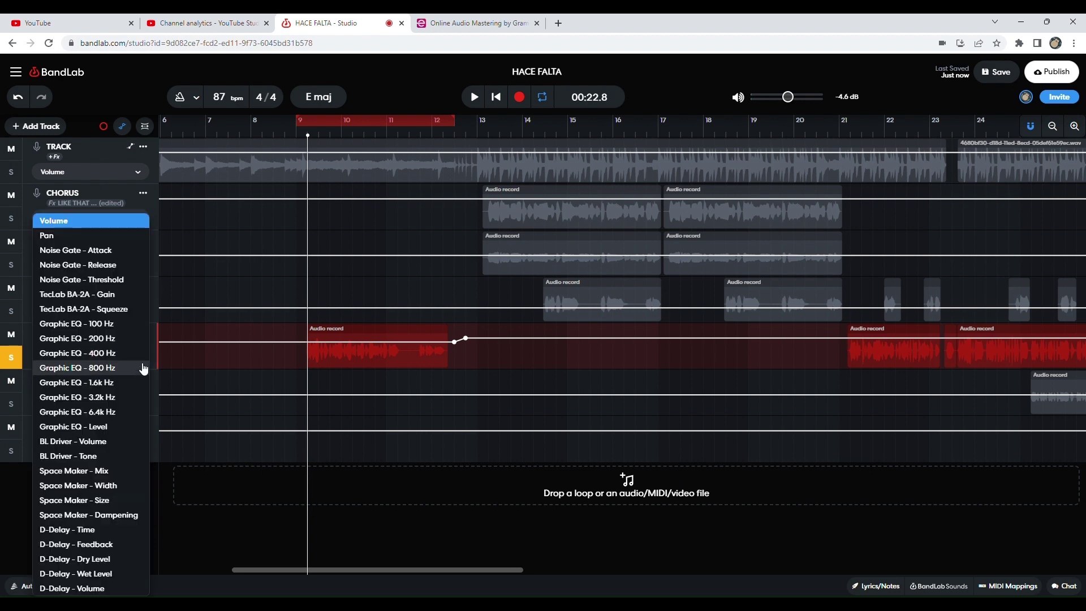
Switch the VERSE lane to Space Maker - Mix and raise its first point to 17 %
click(92, 477)
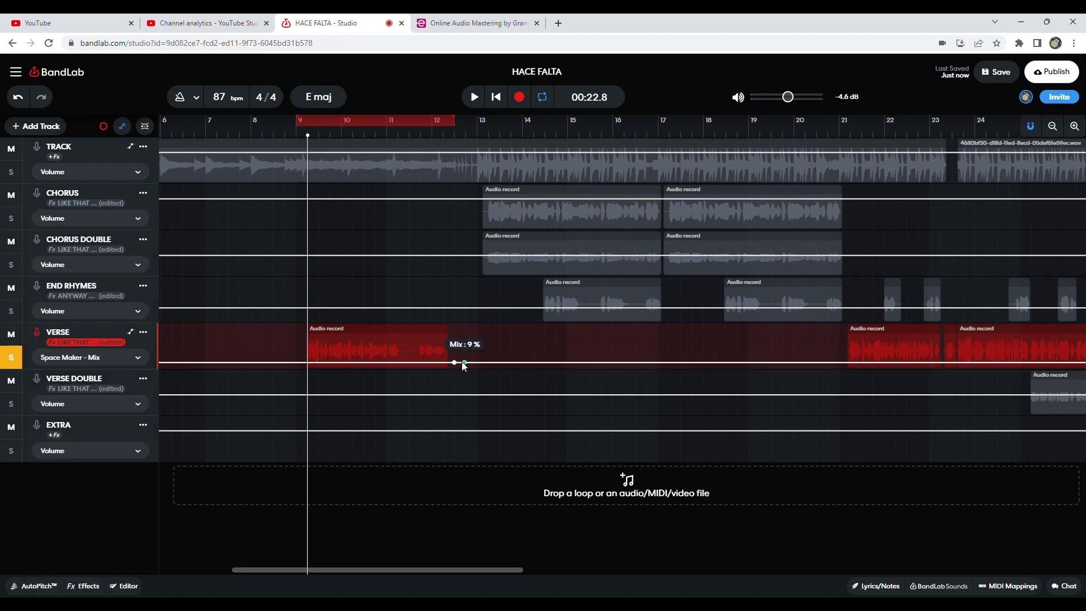
mouse_move(455, 365)
drag(455, 364, 458, 358)
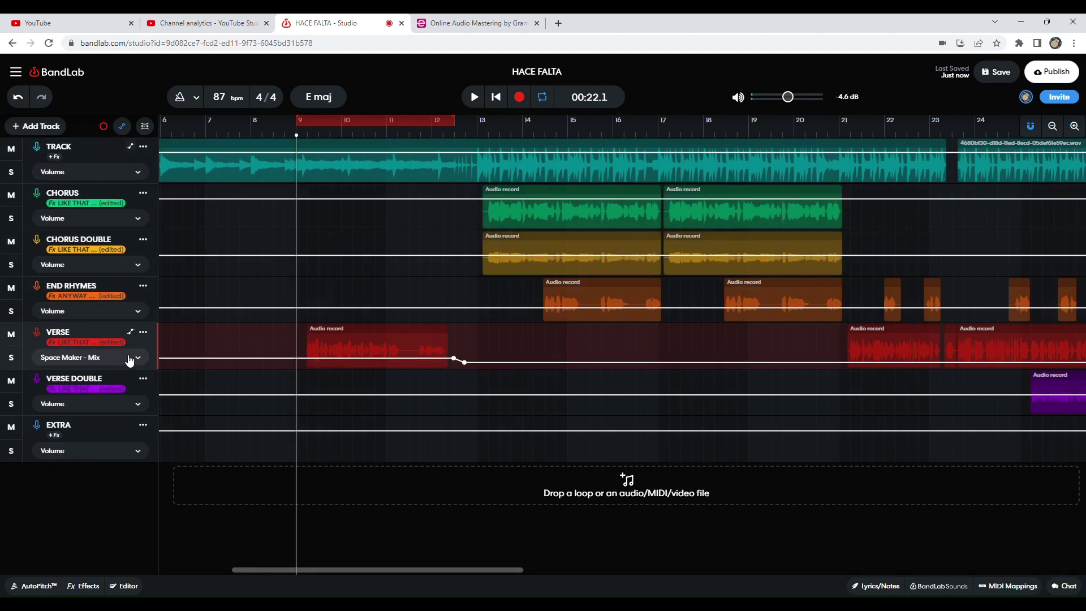
click(129, 358)
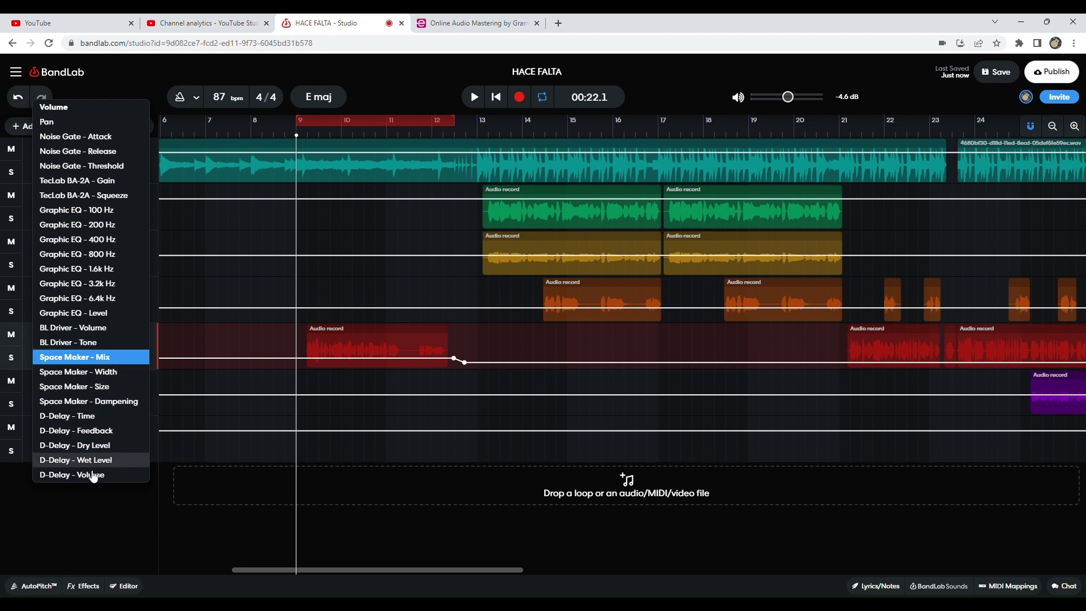
Loop bars 29–33, raise VERSE's mix automation to 17 %, then hide the automation lanes
click(104, 515)
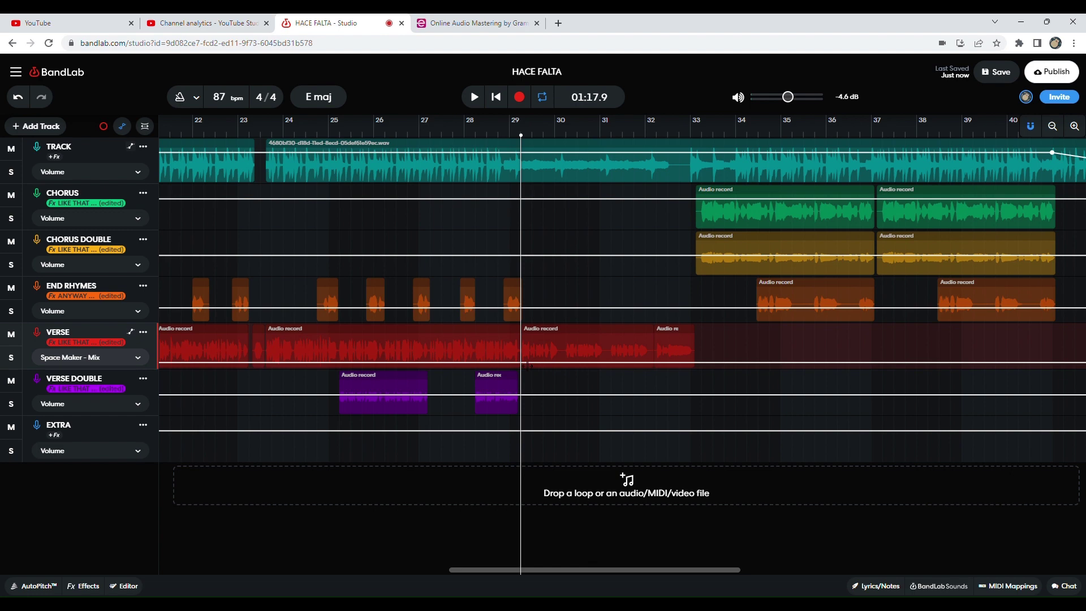
drag(527, 365, 455, 144)
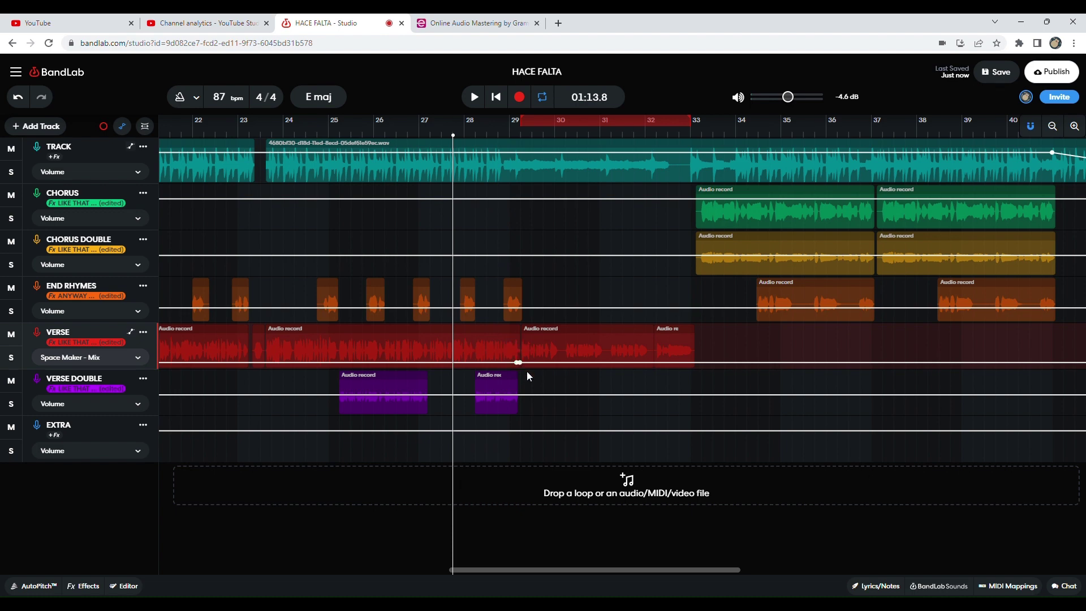
drag(520, 361, 520, 355)
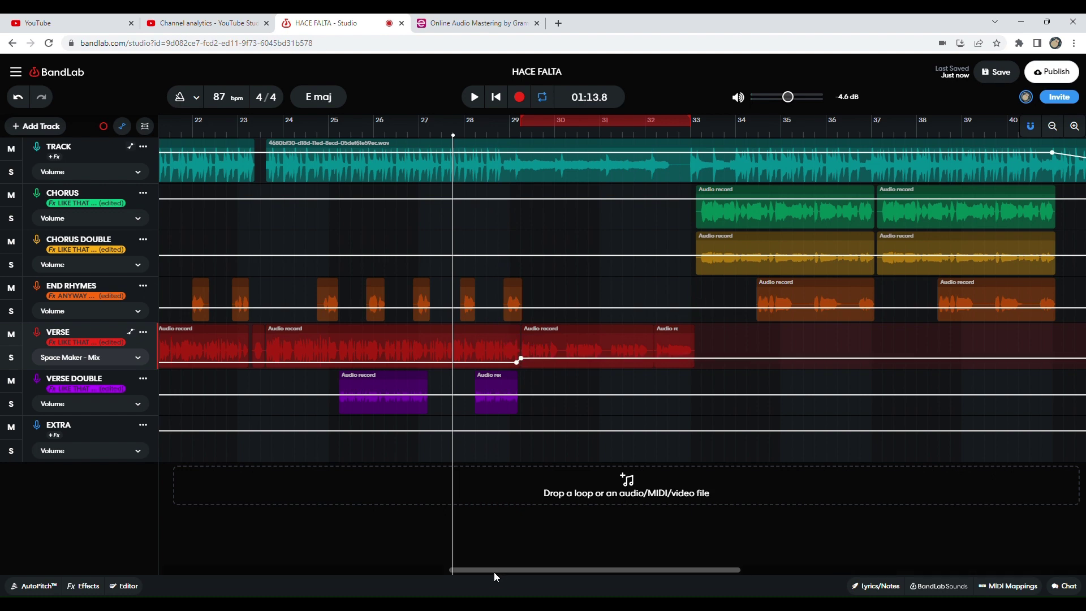
drag(494, 570, 484, 523)
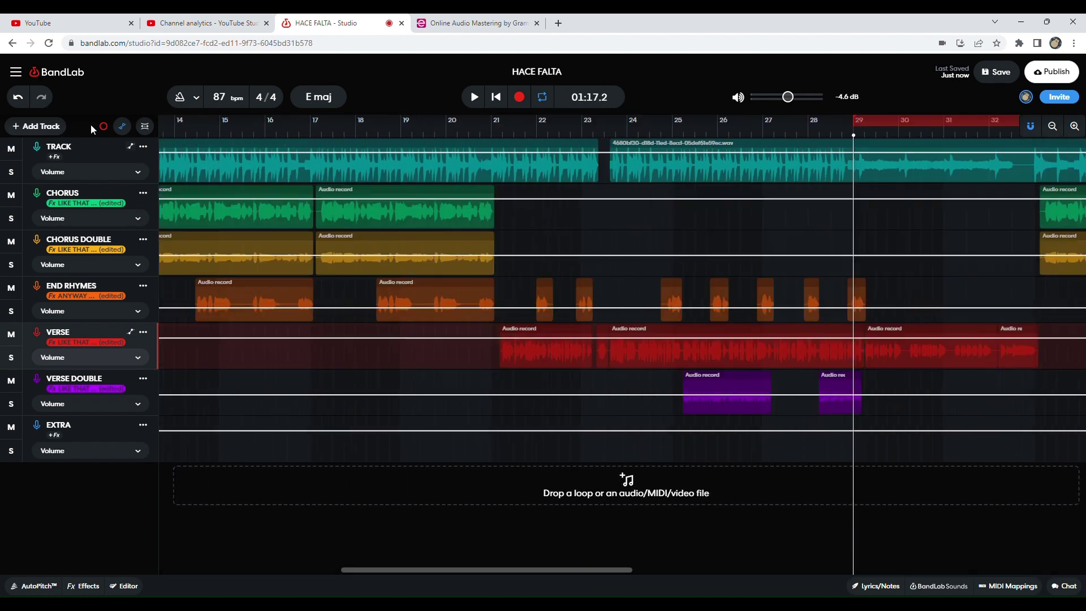
click(122, 125)
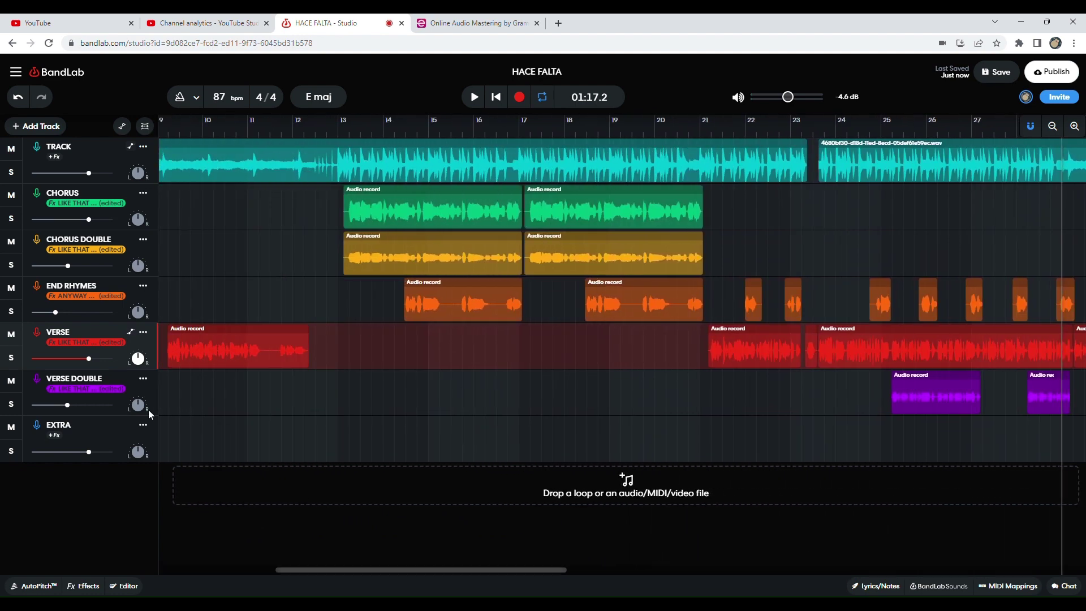
Set VERSE's automation parameter to Volume and show automation lanes on every track
click(92, 362)
click(131, 358)
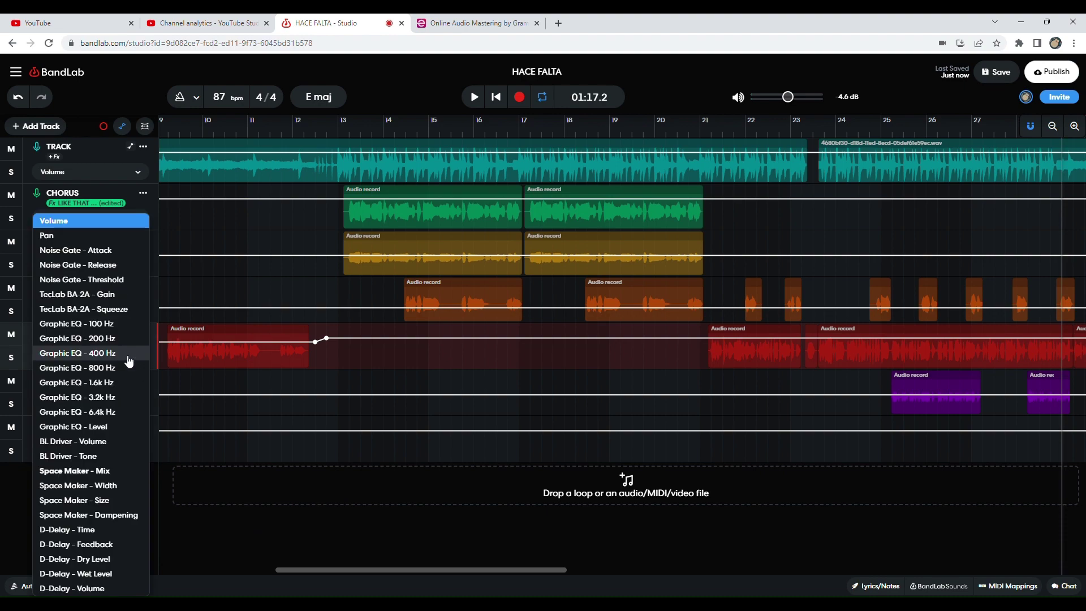
click(300, 588)
click(121, 126)
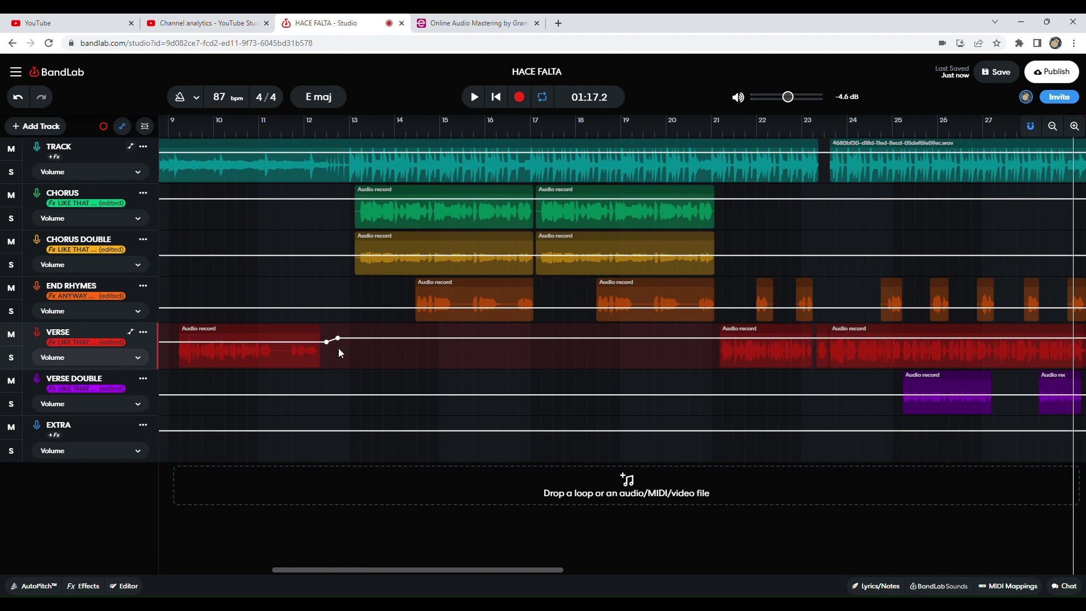
From VERSE's effects chain, set its automation to the Space Maker Mix amount
mouse_move(338, 341)
drag(365, 569, 384, 567)
mouse_move(268, 345)
drag(421, 568, 559, 568)
key(e)
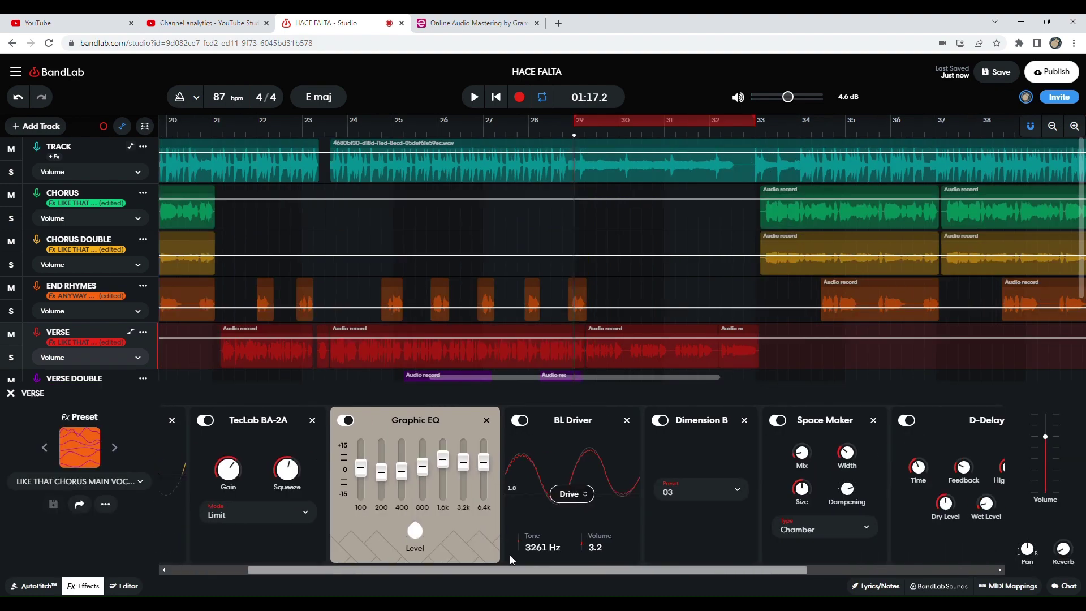
scroll(519, 552, right, 5)
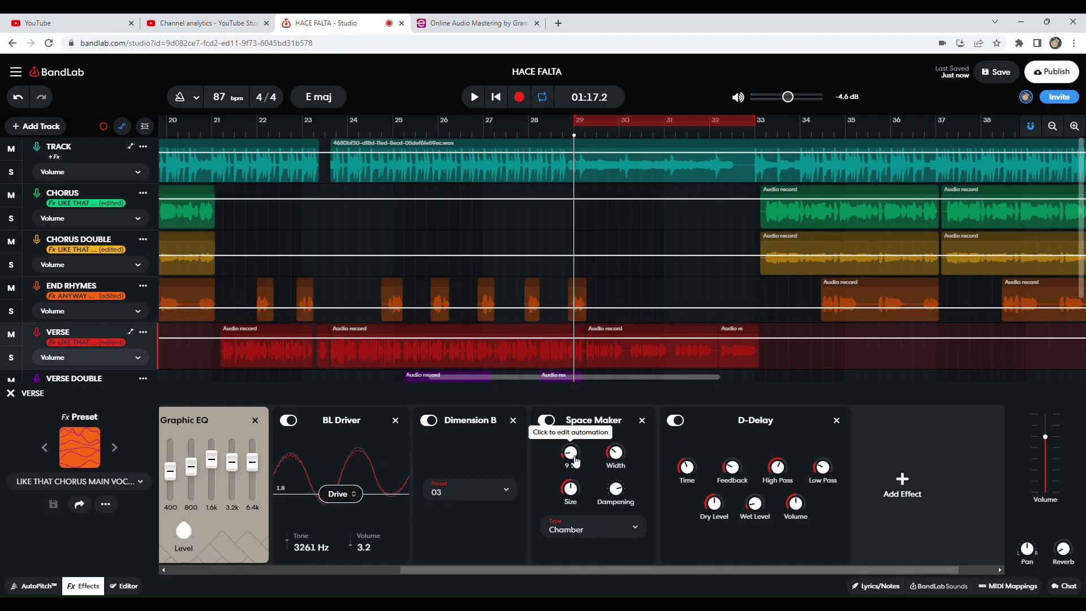
click(525, 451)
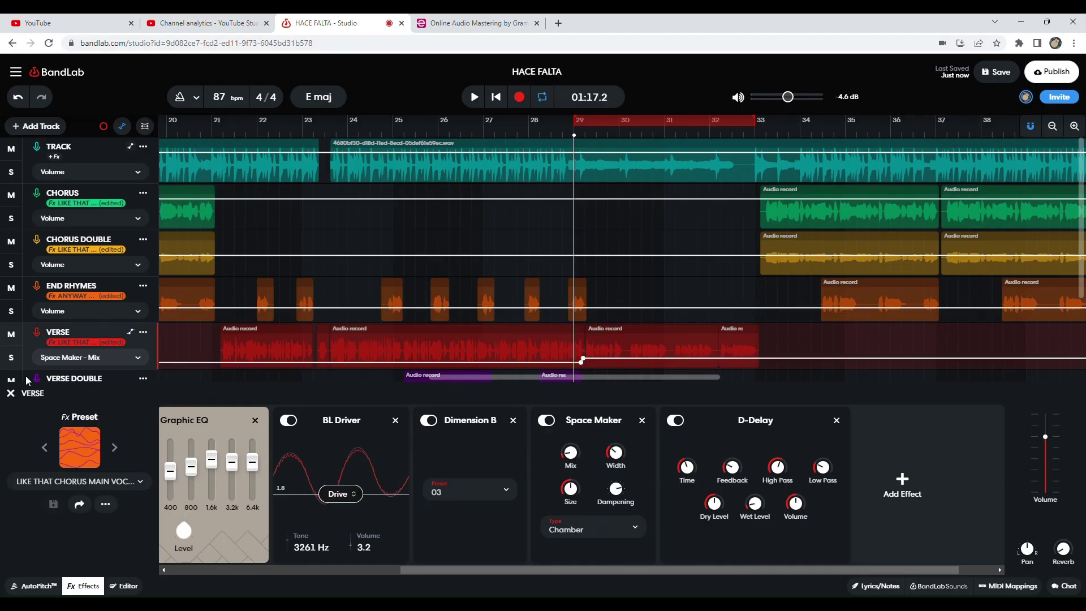
click(10, 393)
Select the EXTRA track and switch its automation lane to Pan
scroll(412, 558, left, 10)
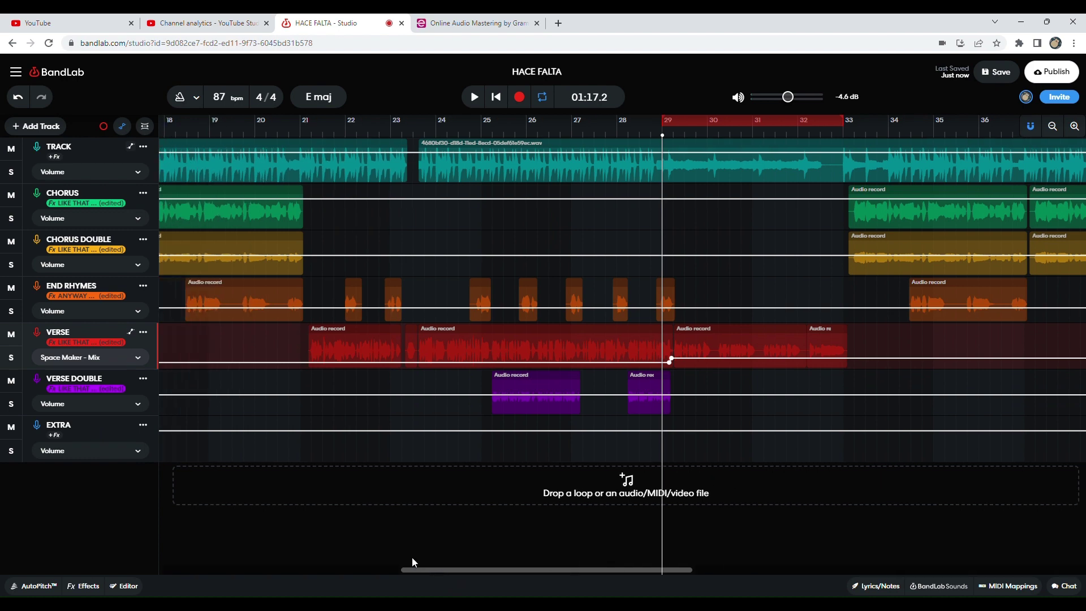
click(117, 432)
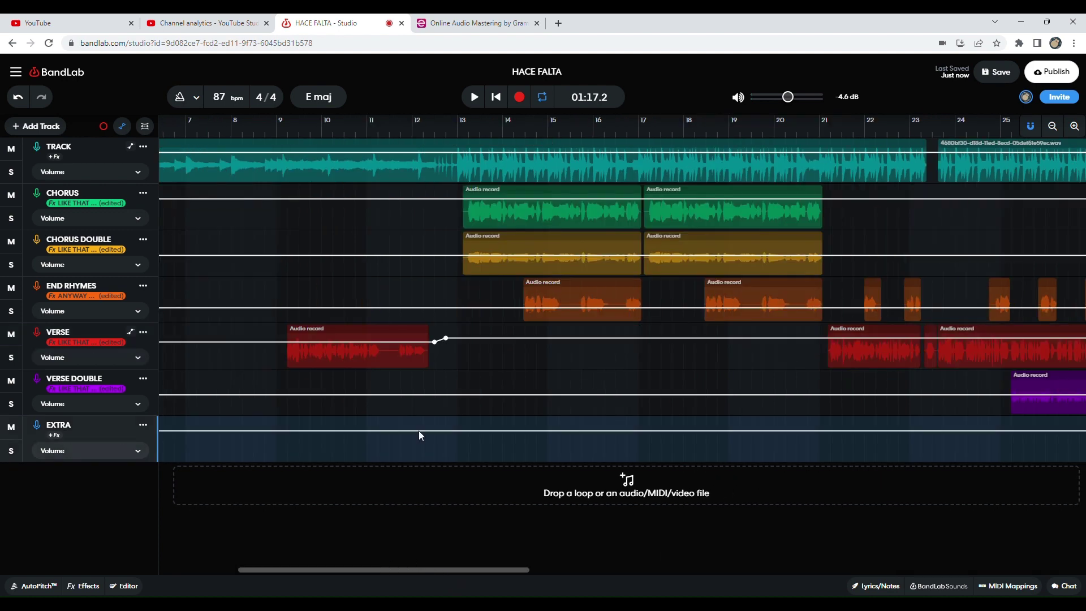
click(116, 450)
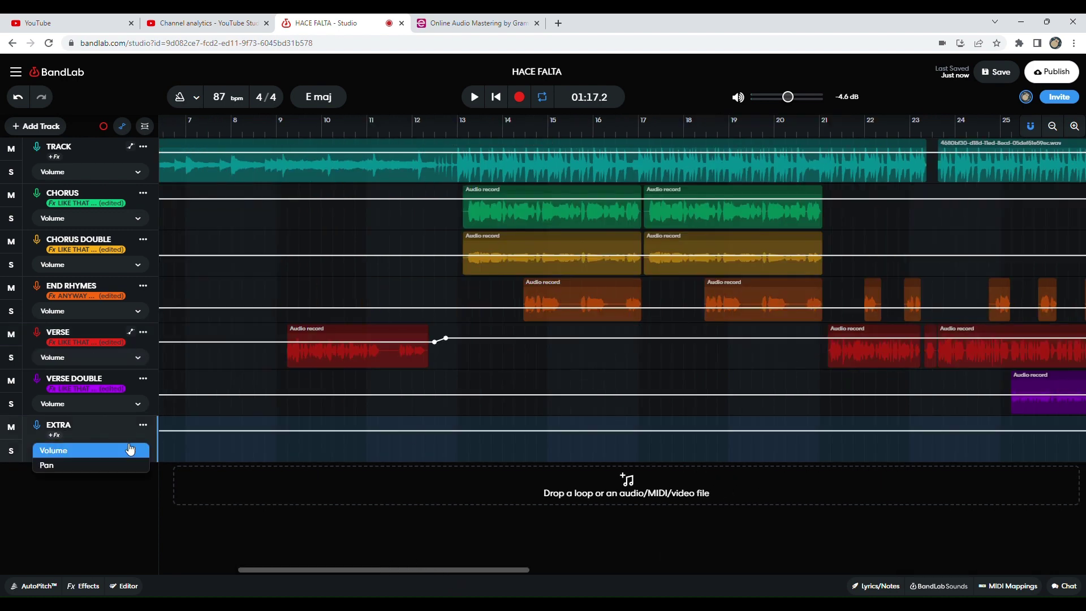
click(92, 466)
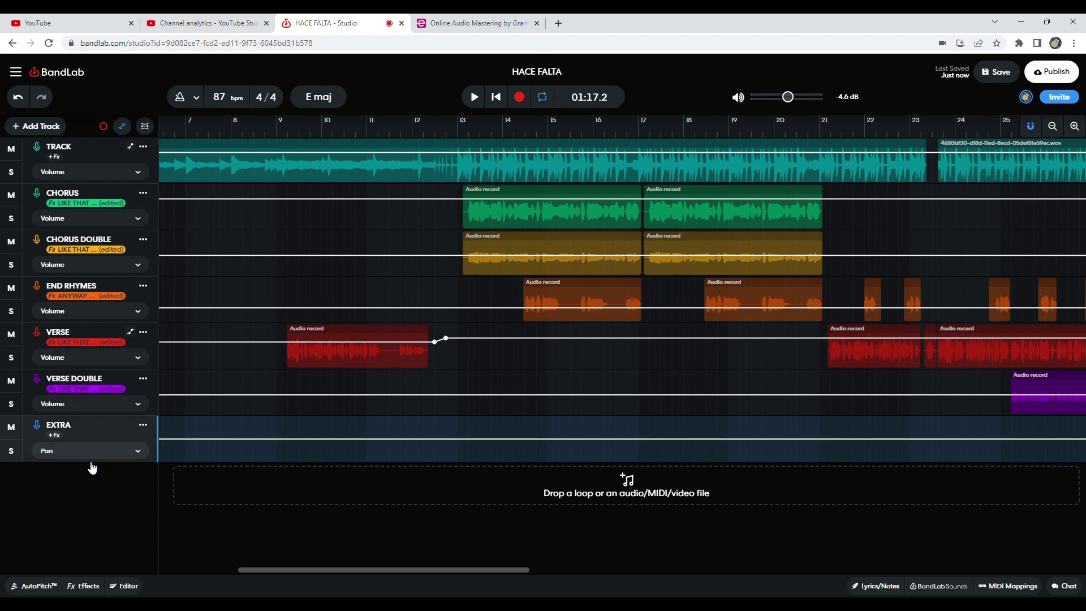
Draw EXTRA's pan curve starting at +40, dipping to -50, then returning to centre
click(232, 439)
click(264, 439)
drag(231, 438, 231, 419)
click(297, 439)
click(363, 439)
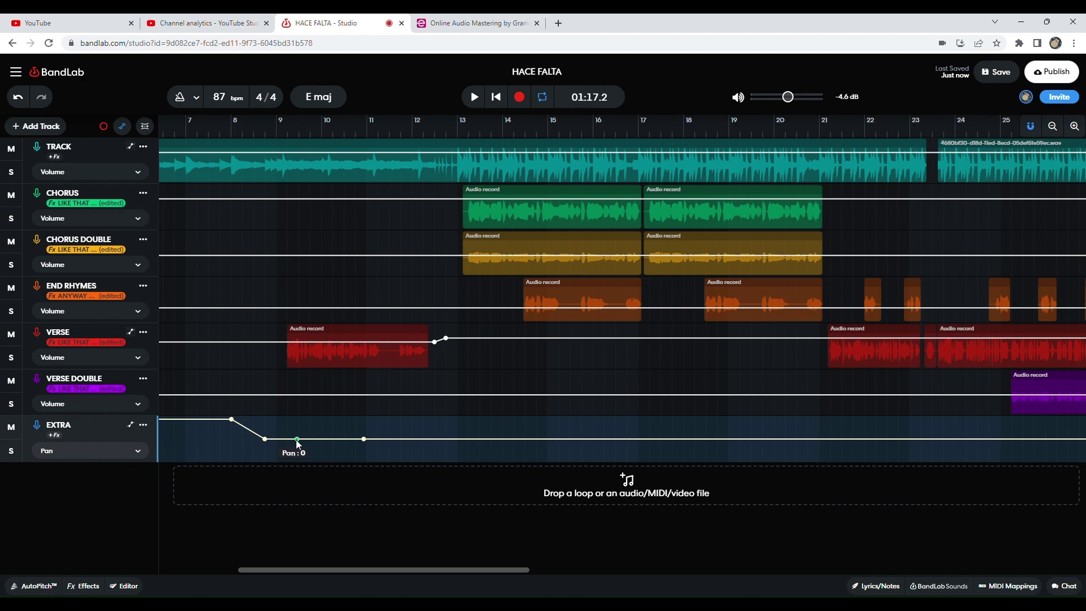
drag(296, 439, 304, 475)
scroll(271, 506, left, 4)
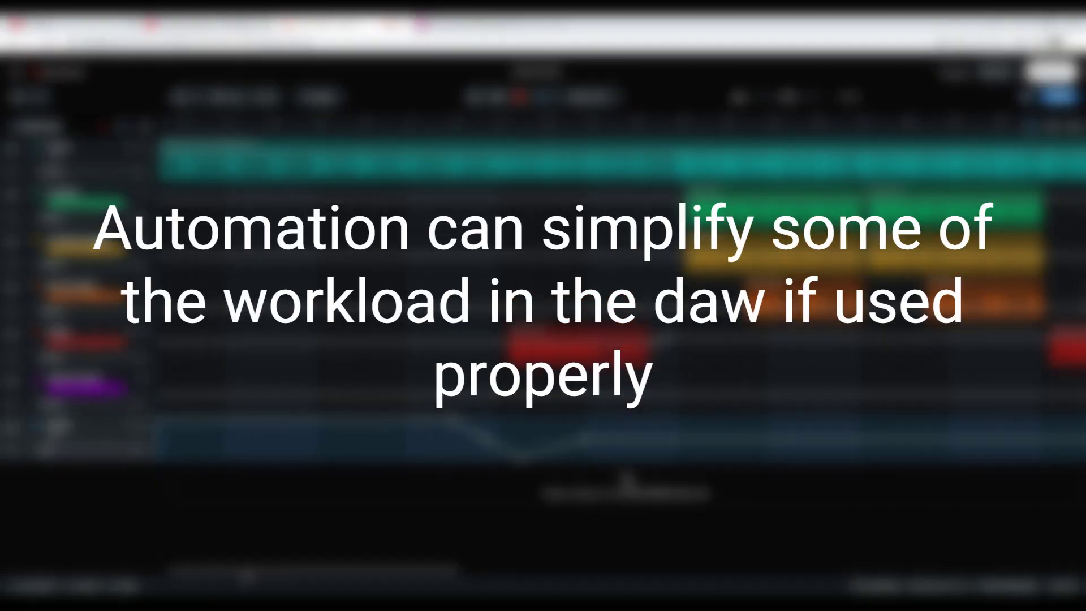
scroll(622, 294, right, 4)
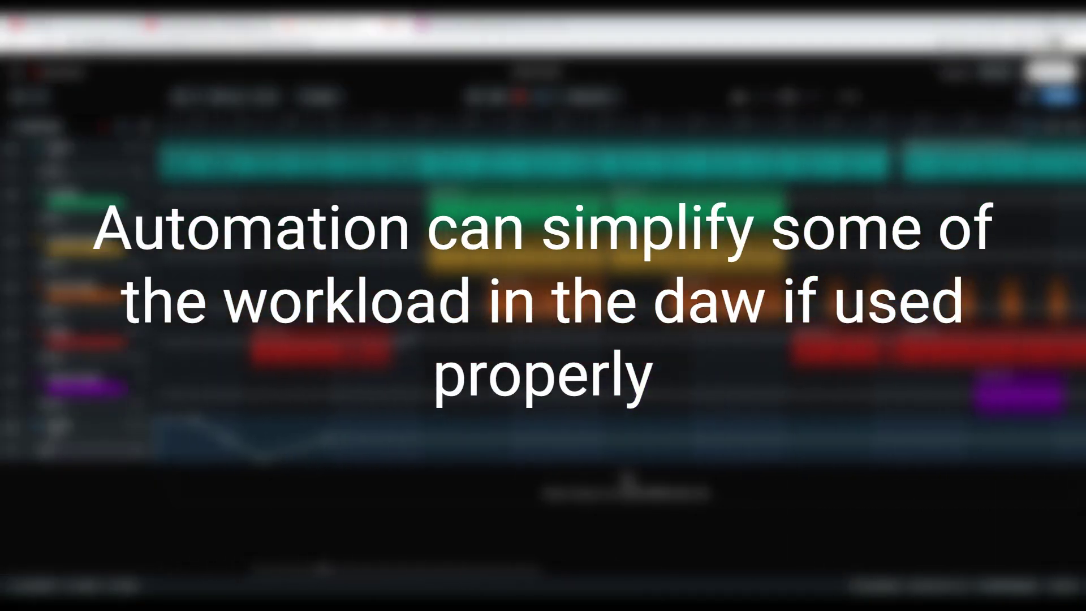
scroll(214, 365, left, 3)
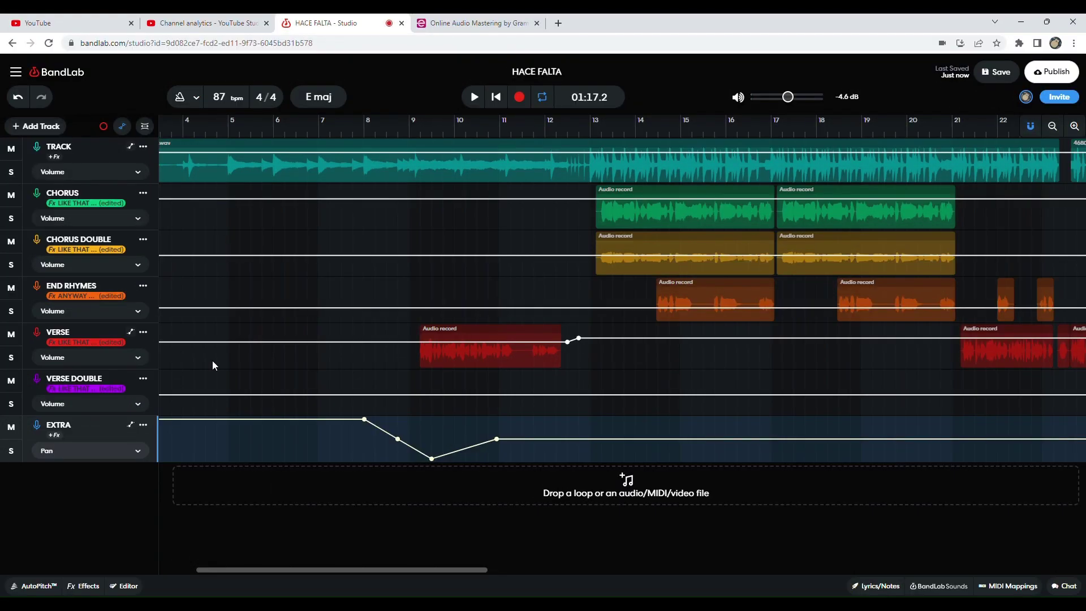
drag(326, 570, 369, 520)
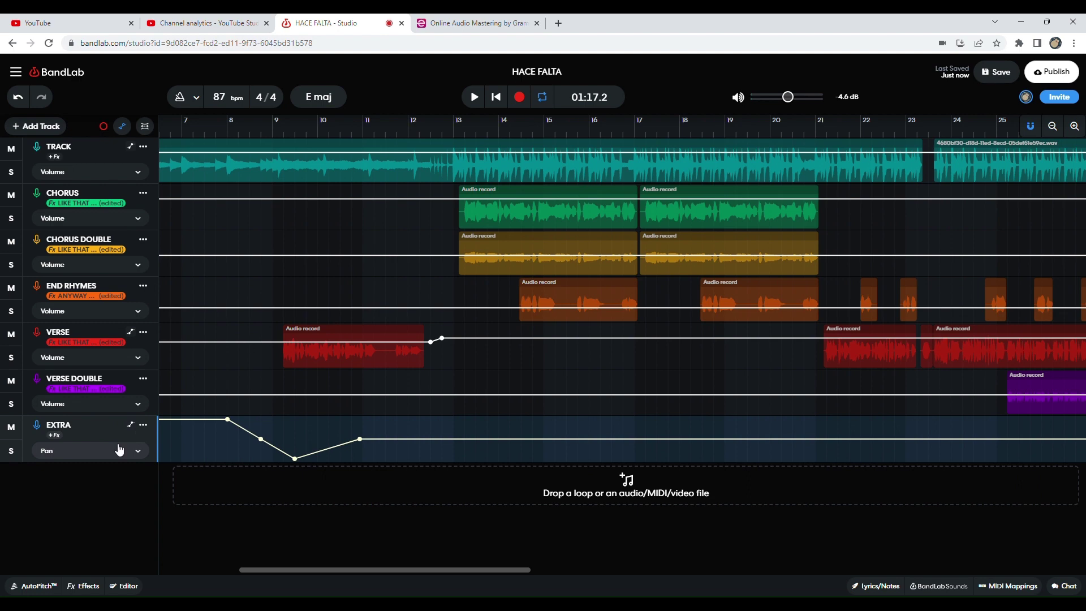
drag(273, 570, 235, 543)
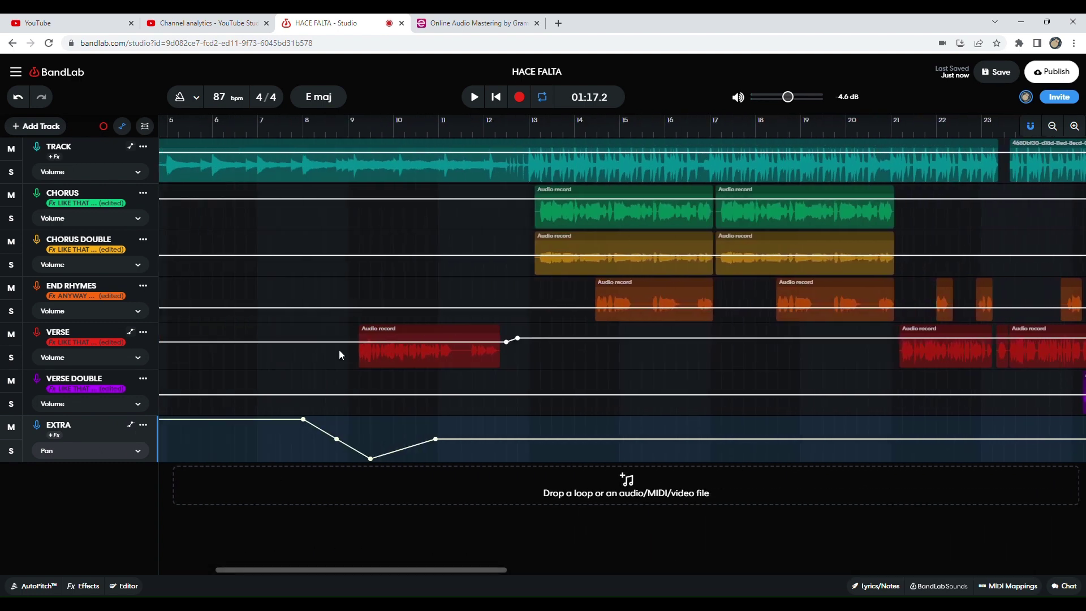